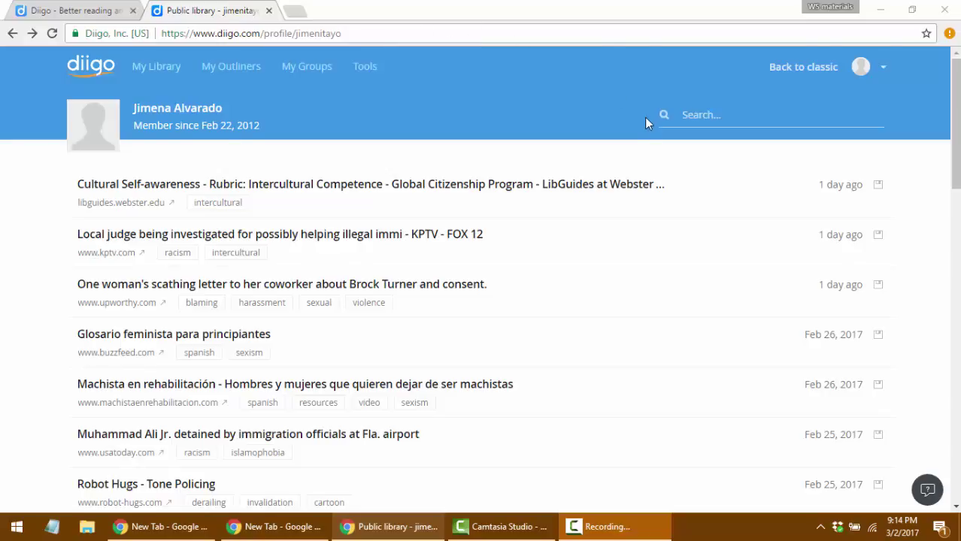
Search the public library for 'video', then add 'trans' and 'spanish' to narrow it to 2 results.
click(693, 114)
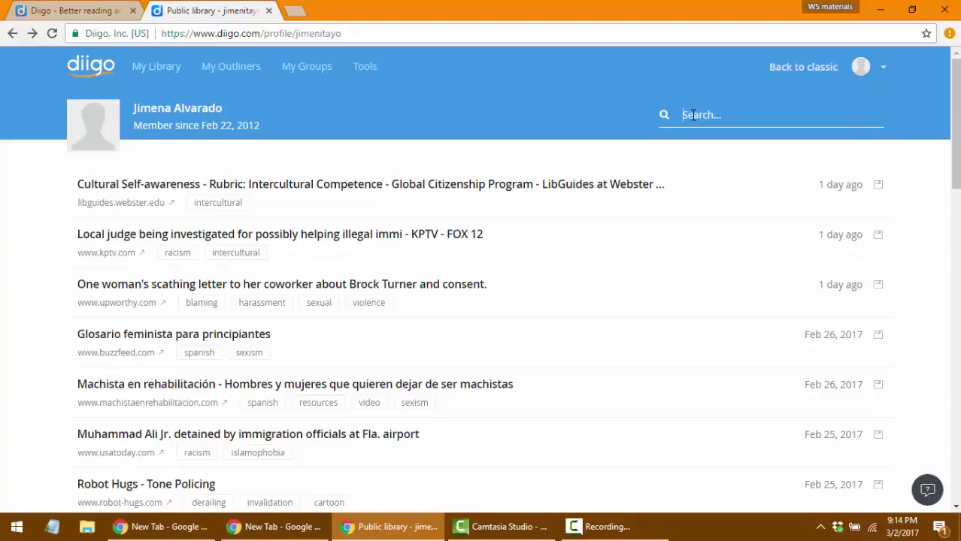
text(video)
key(Return)
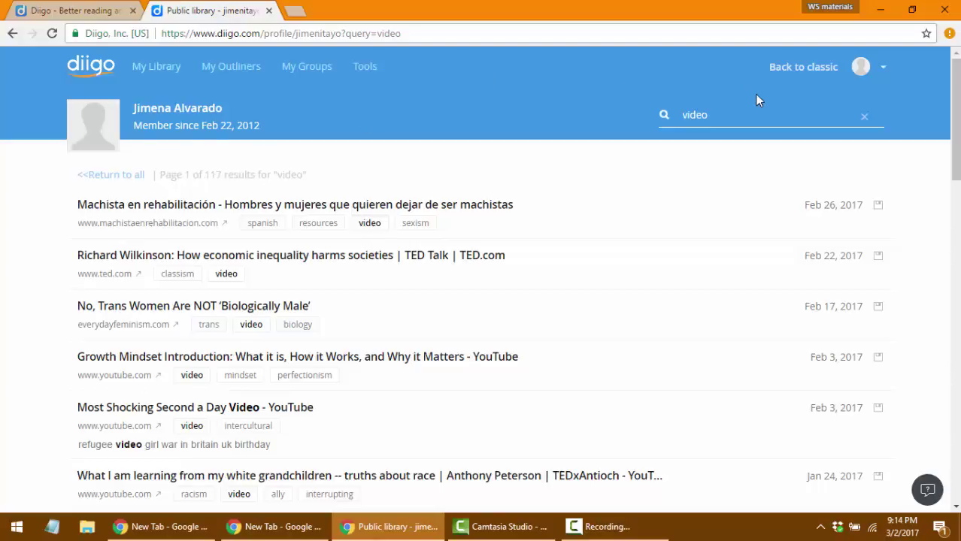
click(752, 113)
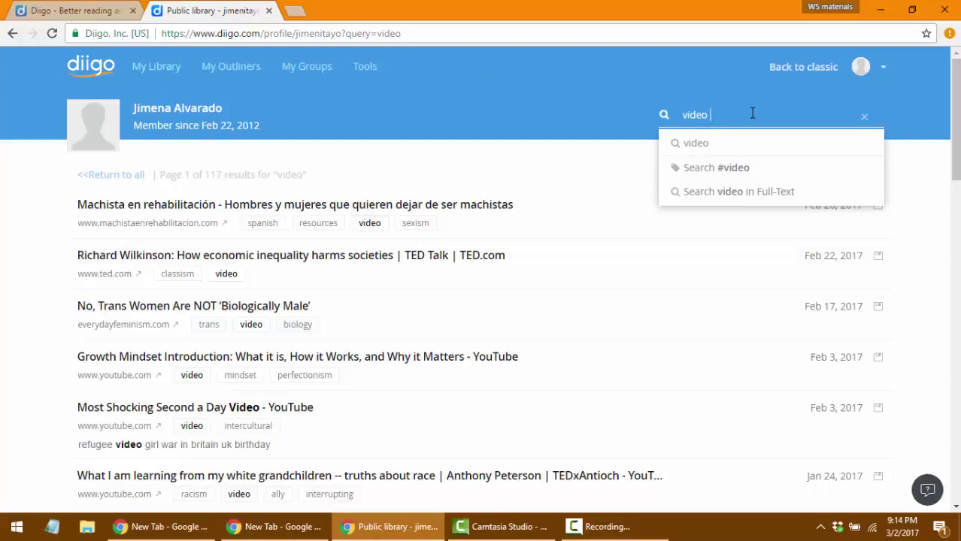
text(trans)
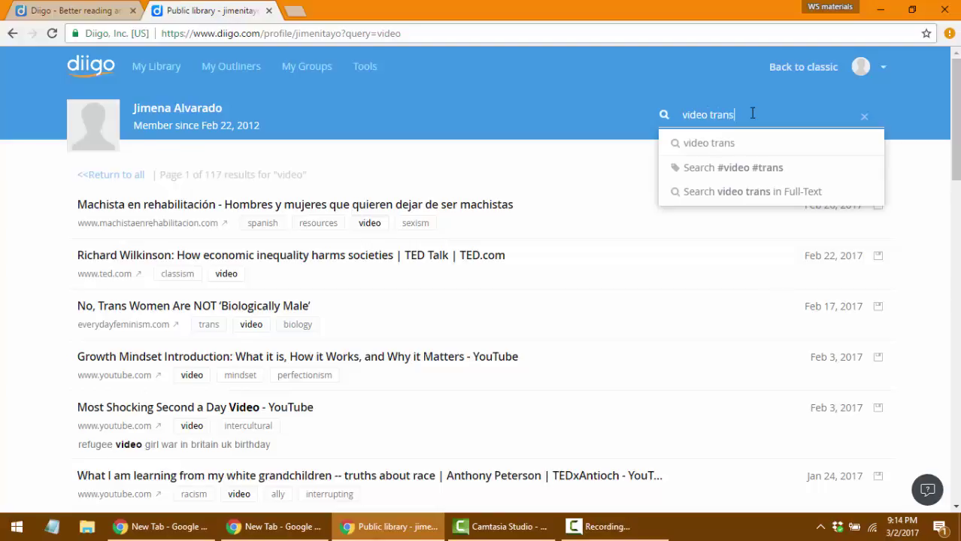
key(Return)
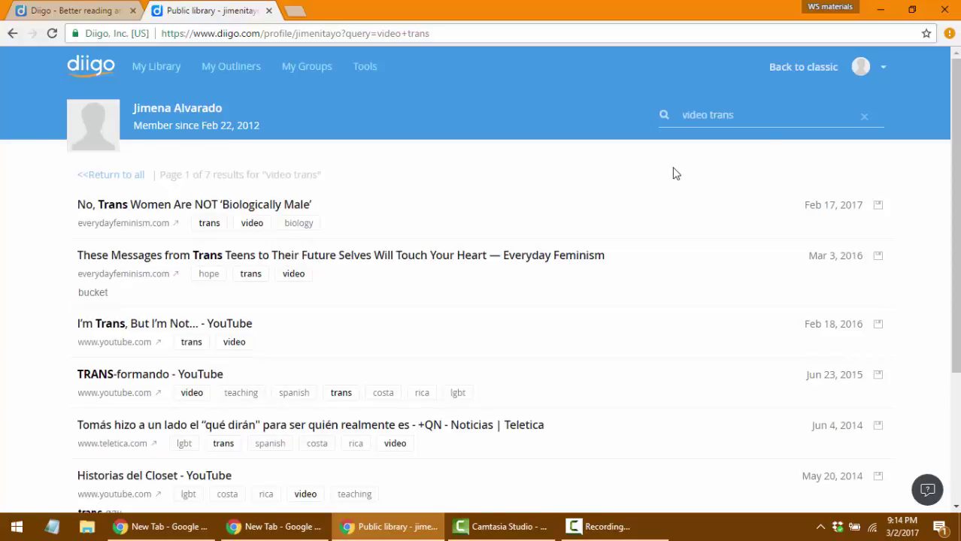
click(769, 114)
text(spa)
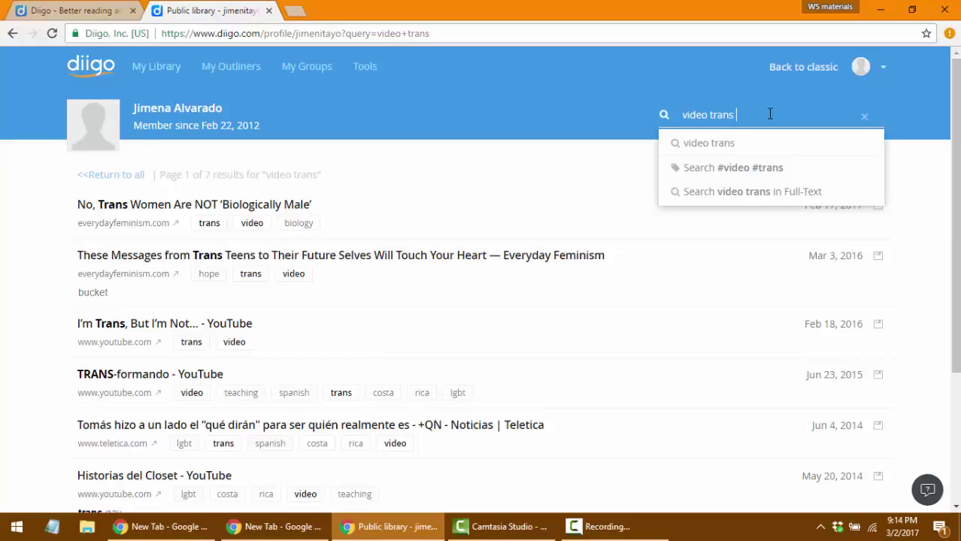
text(nish)
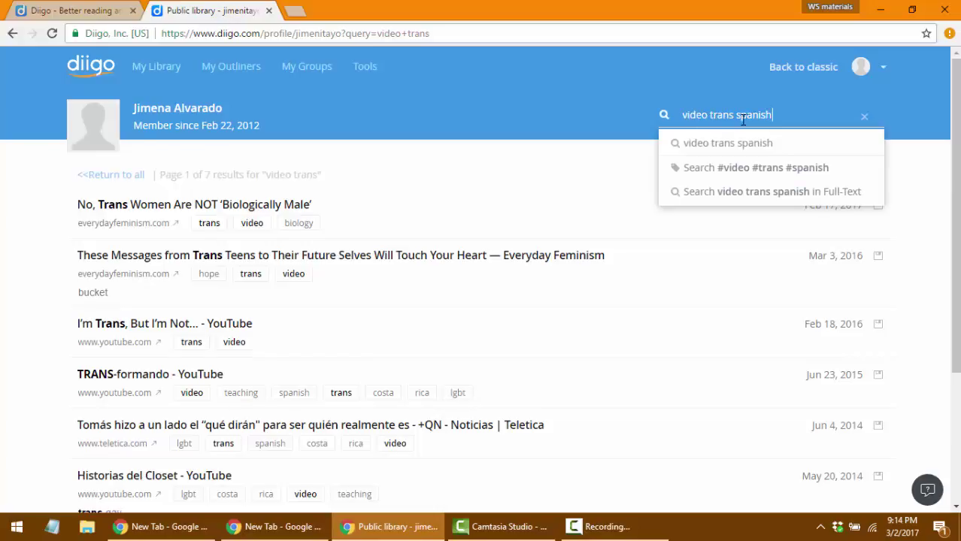
key(Return)
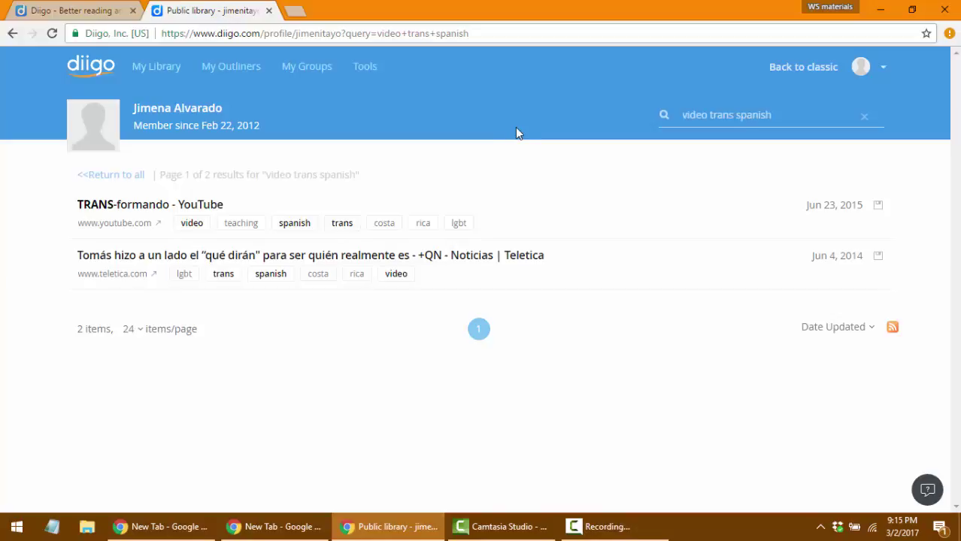
Sign in to Diigo with the account e-mail and password, dismissing Chrome's save-password prompt.
click(76, 9)
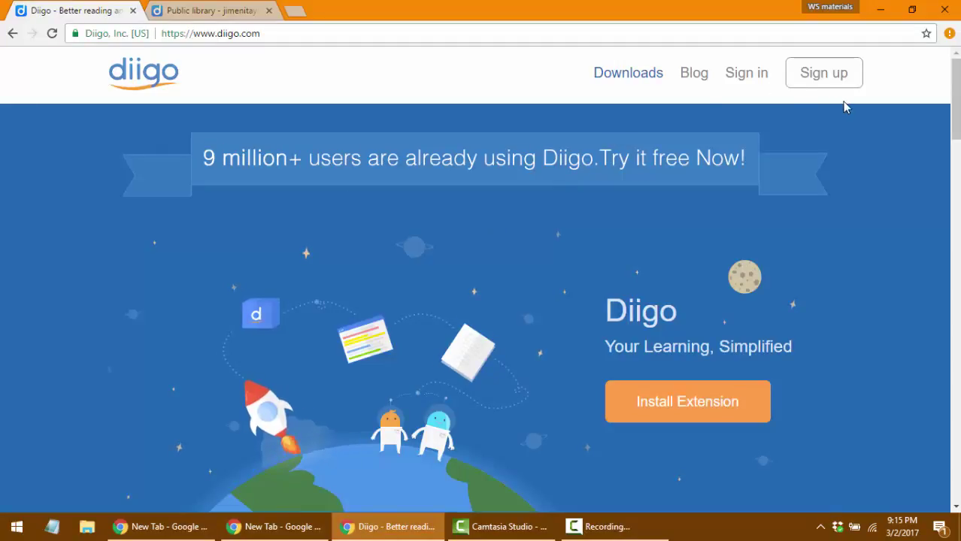
click(749, 75)
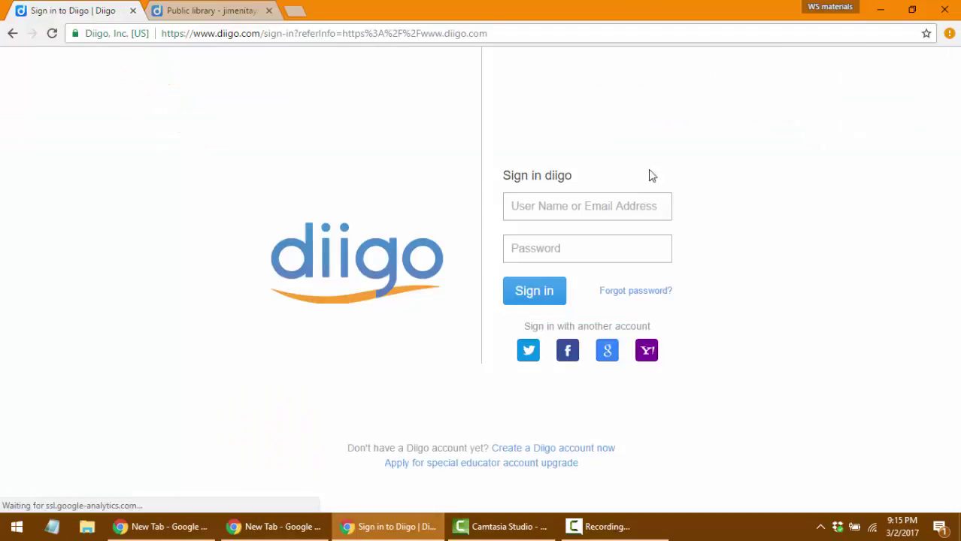
click(628, 205)
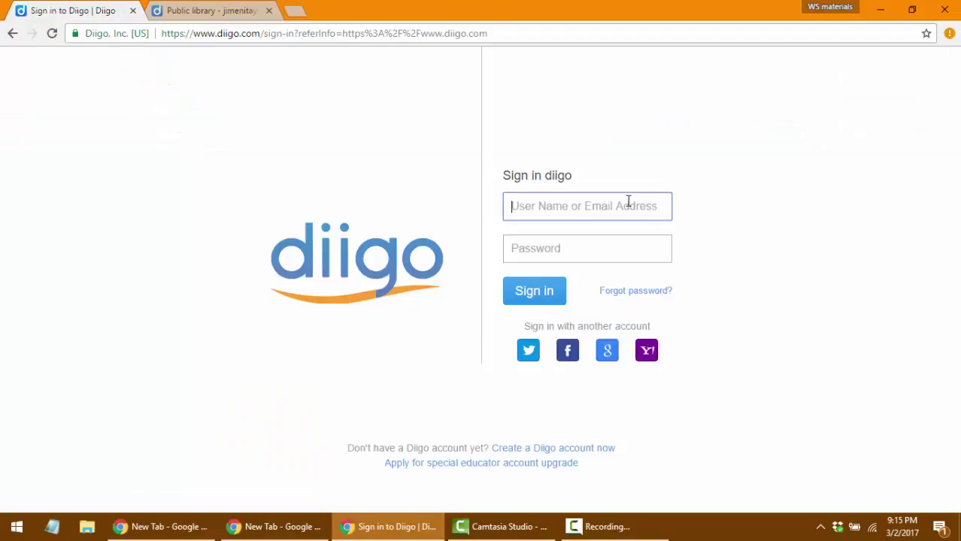
key(ctrl+v)
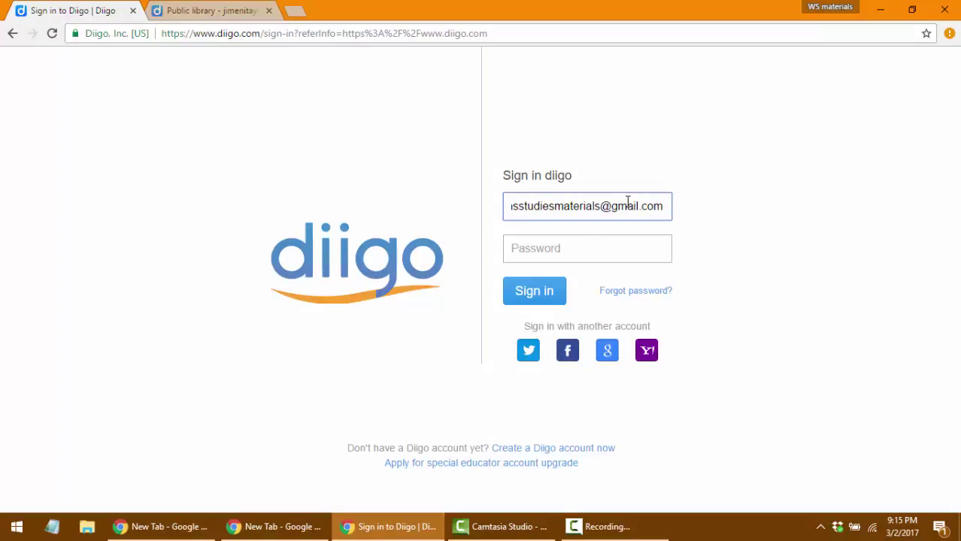
click(594, 248)
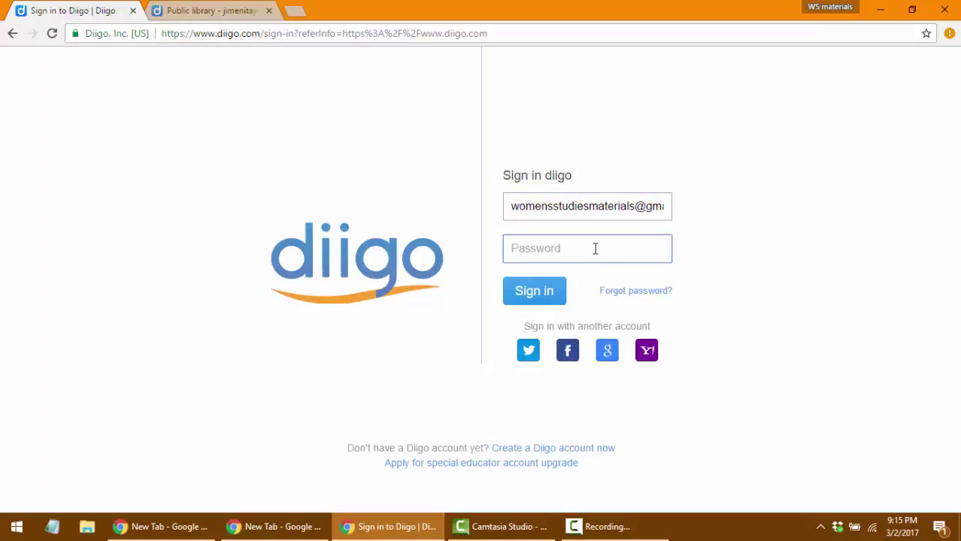
text(•••••)
key(BackSpace)
key(BackSpace)
key(BackSpace)
key(BackSpace)
key(BackSpace)
text(•••••••••••)
key(Return)
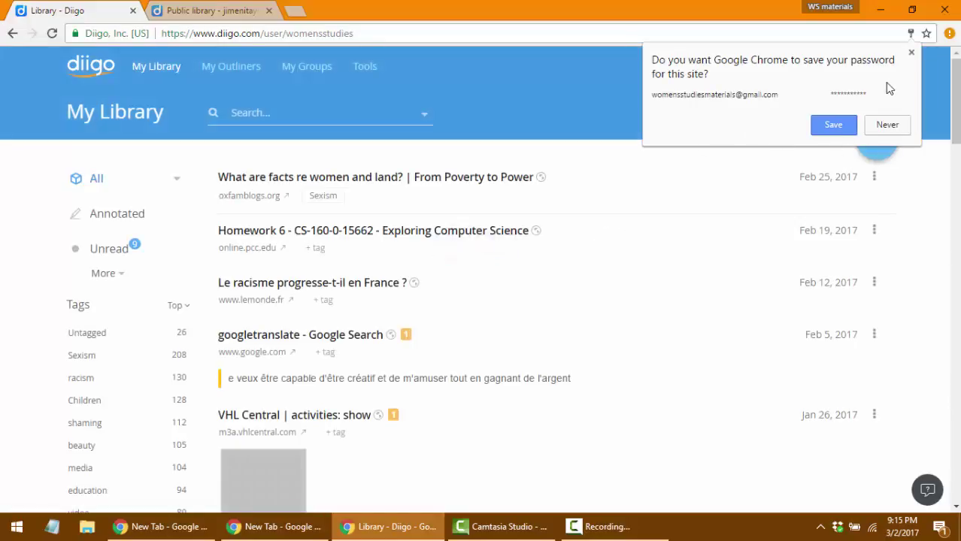
click(911, 52)
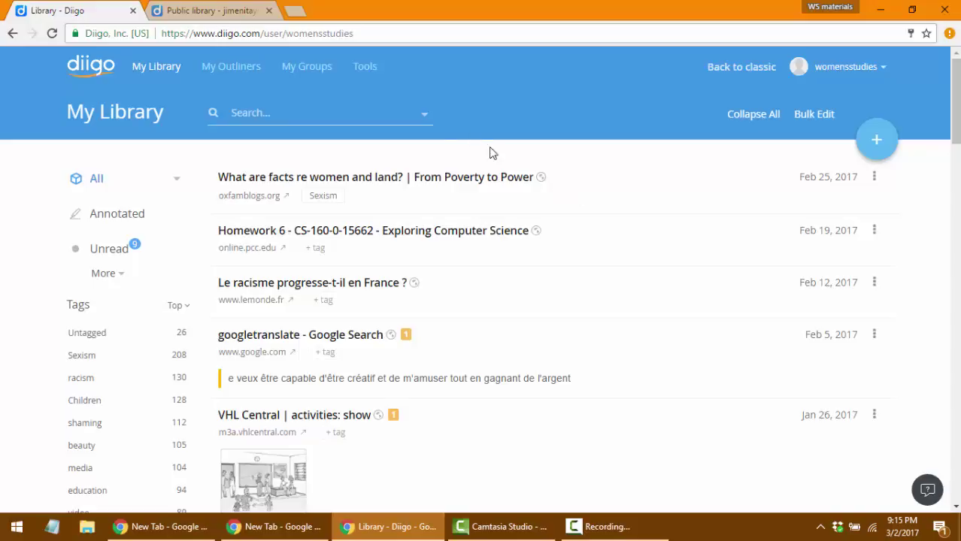
Open the 'Legal Oppression of Queer People' outliner from My Outliners.
click(233, 73)
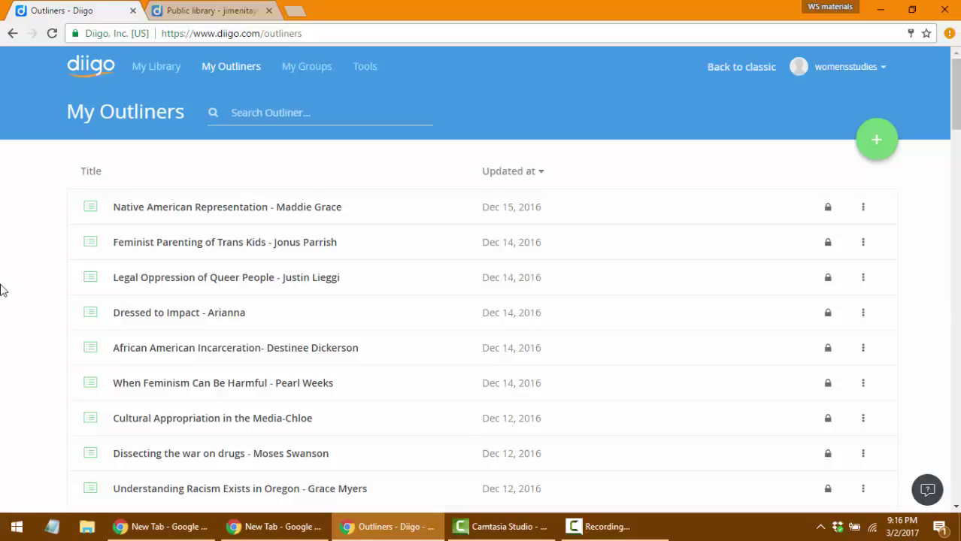
click(217, 280)
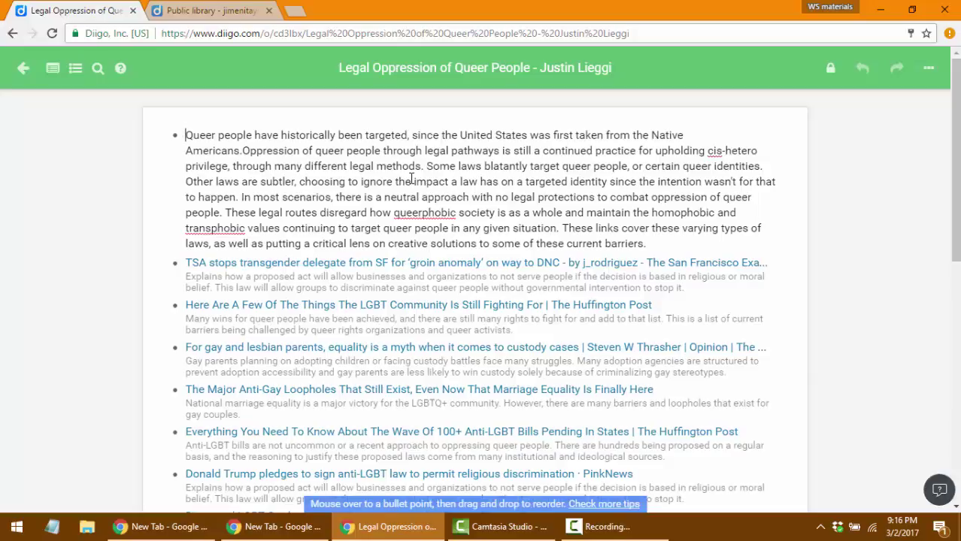
drag(194, 140, 802, 296)
Preview the 'TSA stops transgender delegate' article in the side panel, then return to the outliner list.
scroll(847, 300, down, 2)
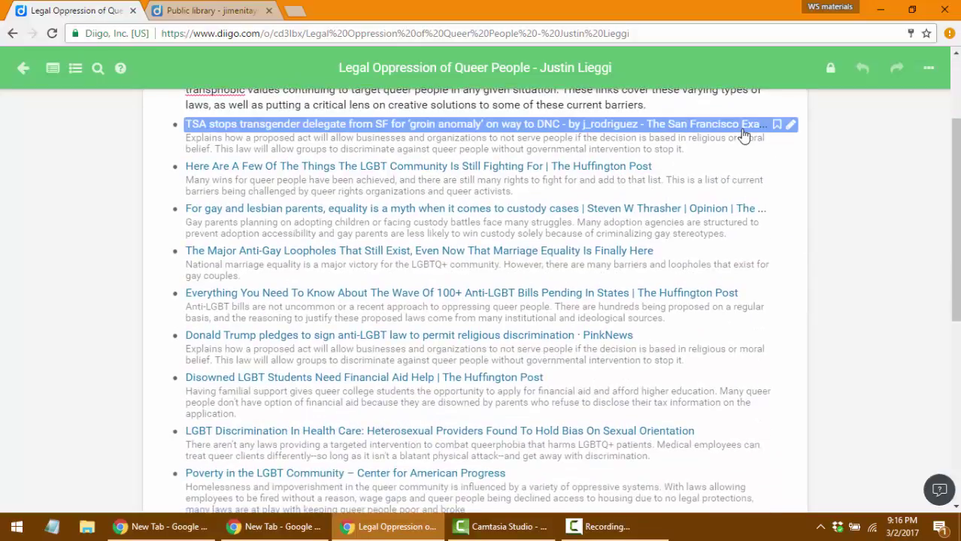
mouse_move(743, 134)
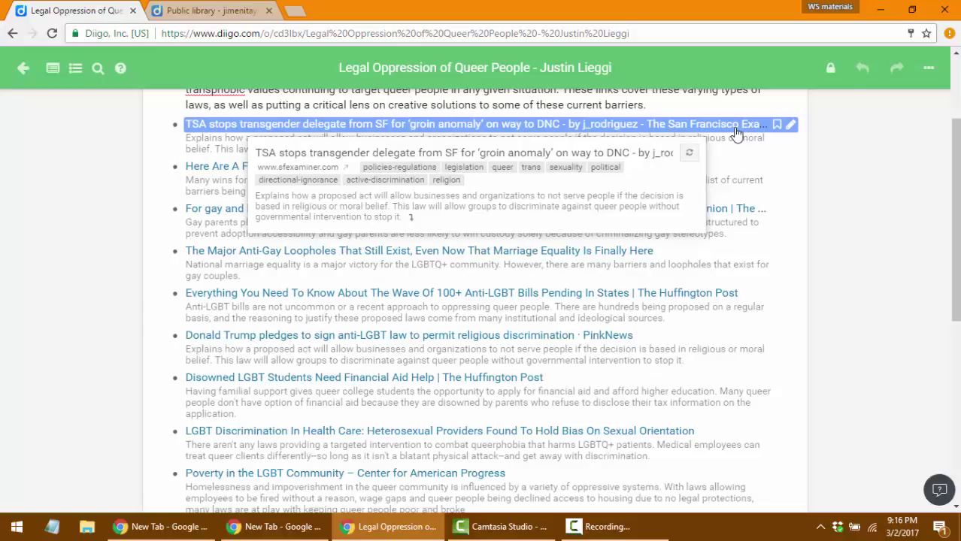
click(743, 134)
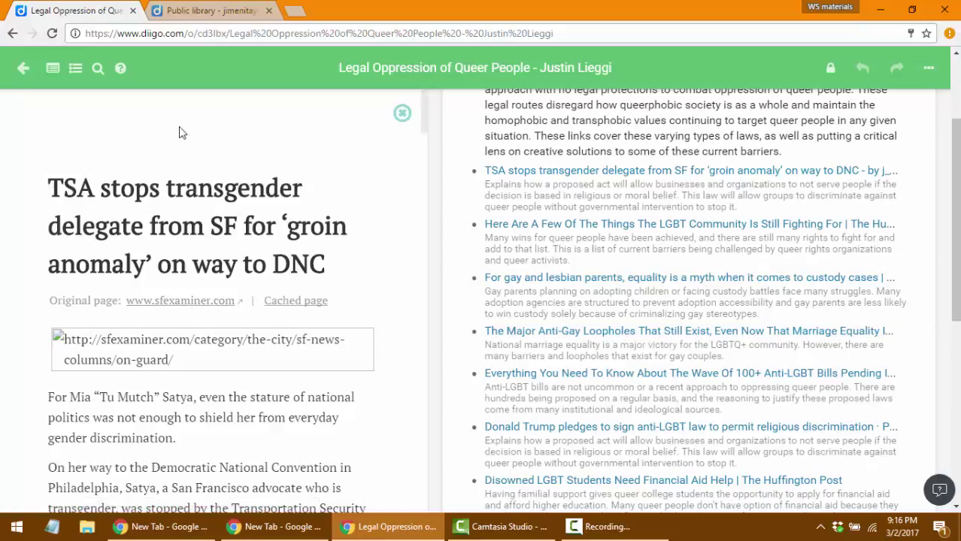
click(24, 70)
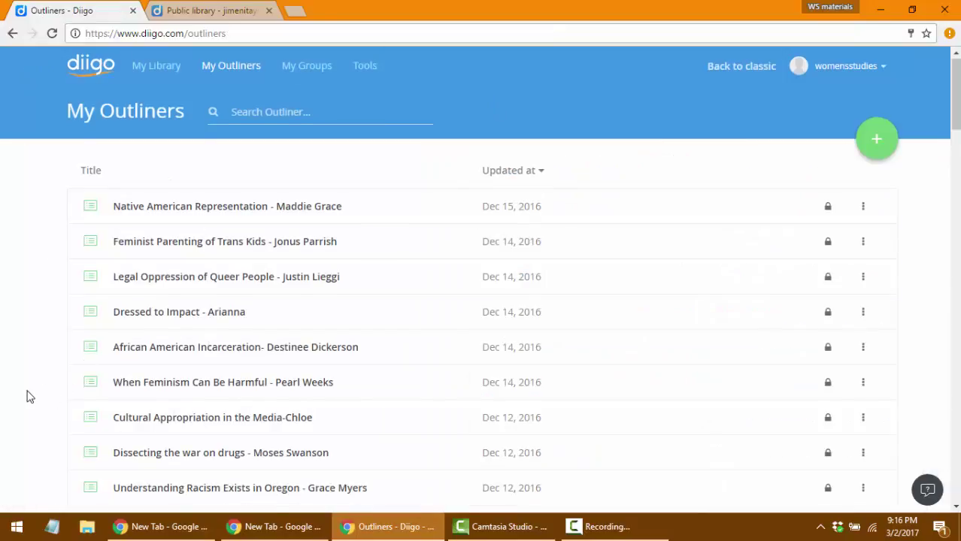
Browse the 'Parental Leave in the U.S.' outliner's sources, then go back to the outliners list.
scroll(29, 397, down, 3)
scroll(29, 397, down, 1)
scroll(30, 397, down, 1)
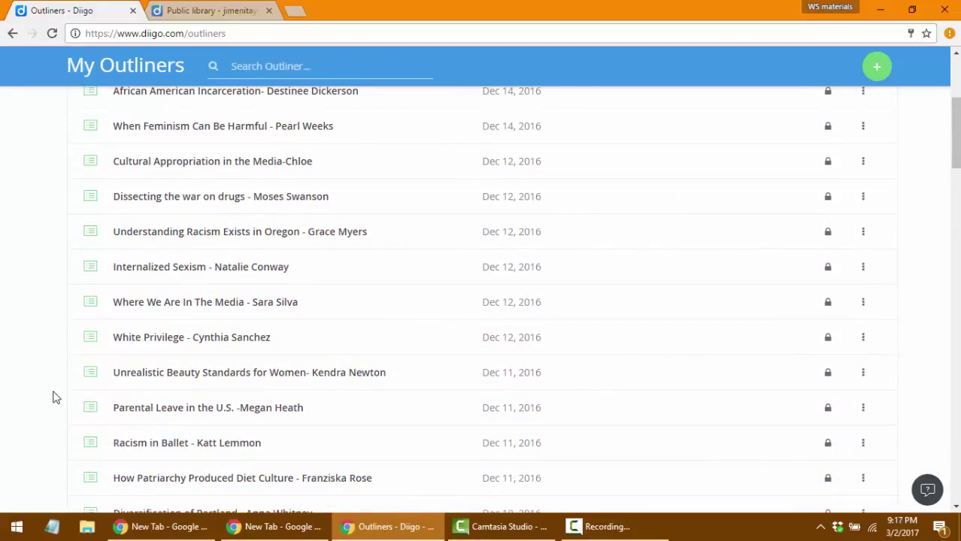
click(153, 416)
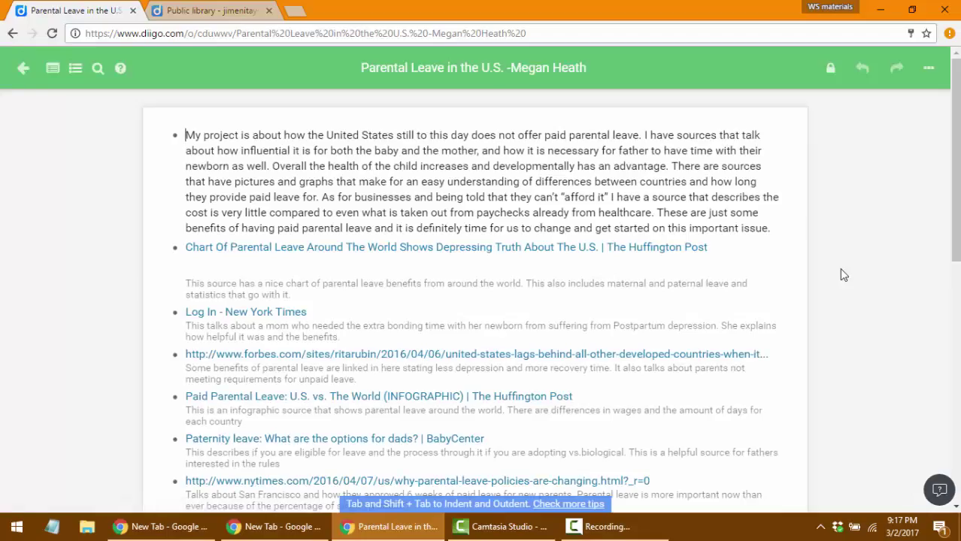
scroll(842, 275, down, 2)
scroll(844, 278, down, 1)
scroll(844, 278, up, 2)
scroll(845, 279, up, 1)
click(24, 72)
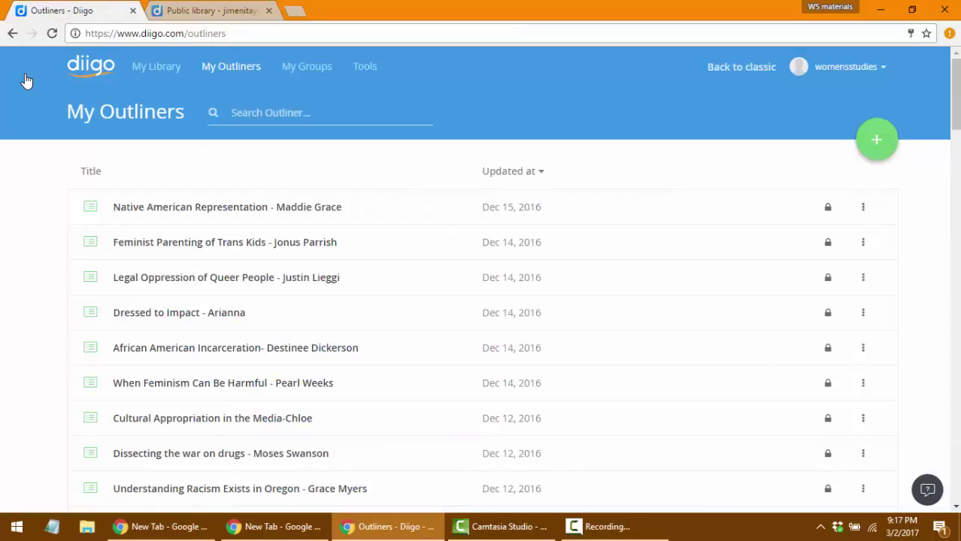
Search outliners for 'video racism', which finds none, then switch to My Library.
click(275, 118)
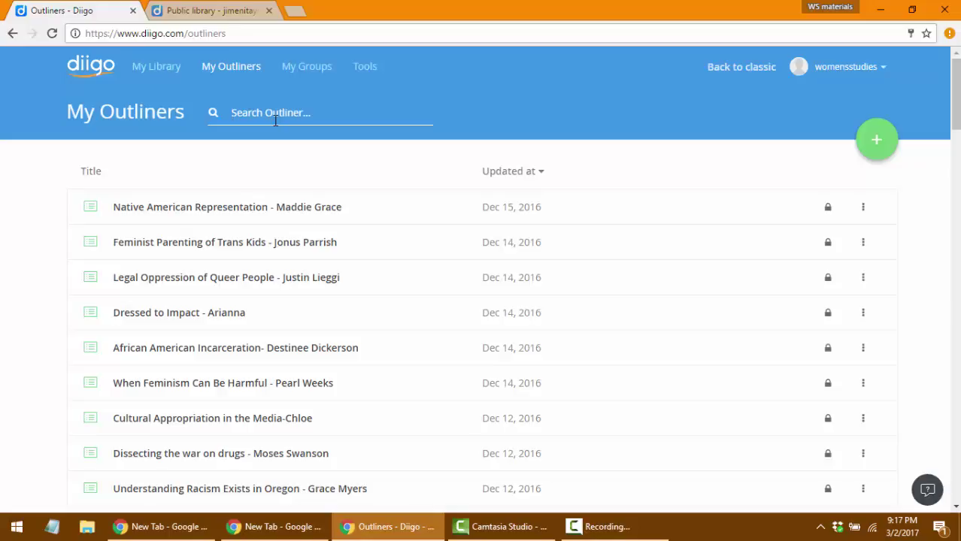
text(v)
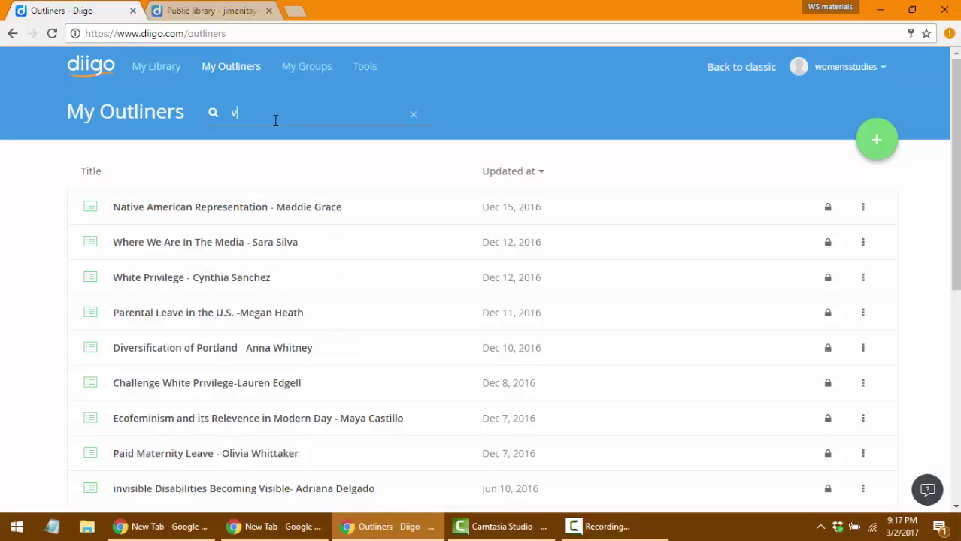
text(ideo racis)
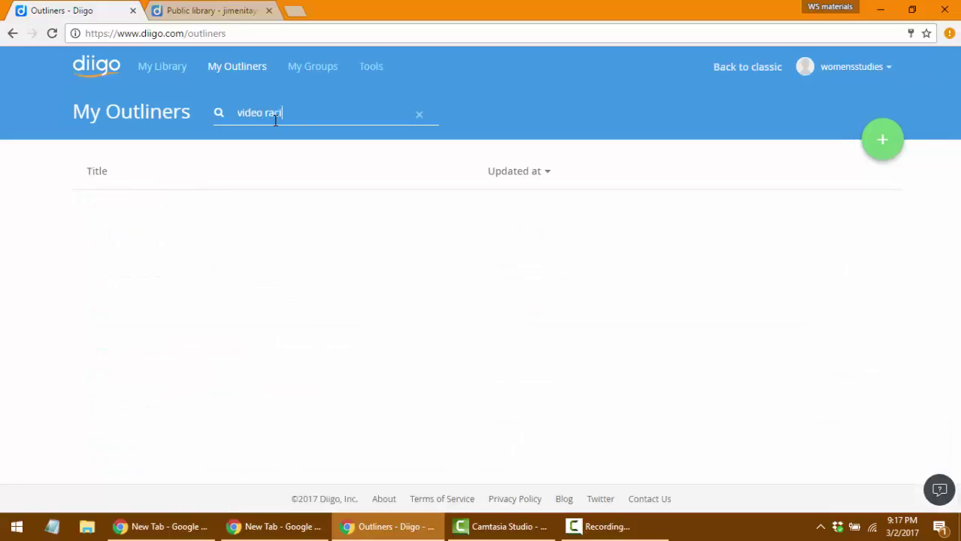
key(BackSpace)
key(BackSpace)
text(sm)
click(158, 71)
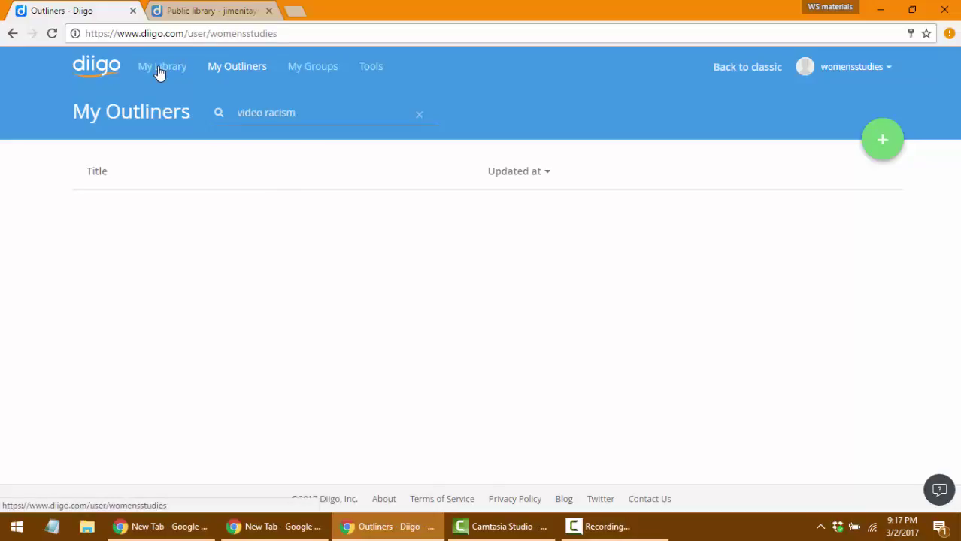
Enter 'video racism' in the My Library bookmark search box.
click(270, 116)
text(my)
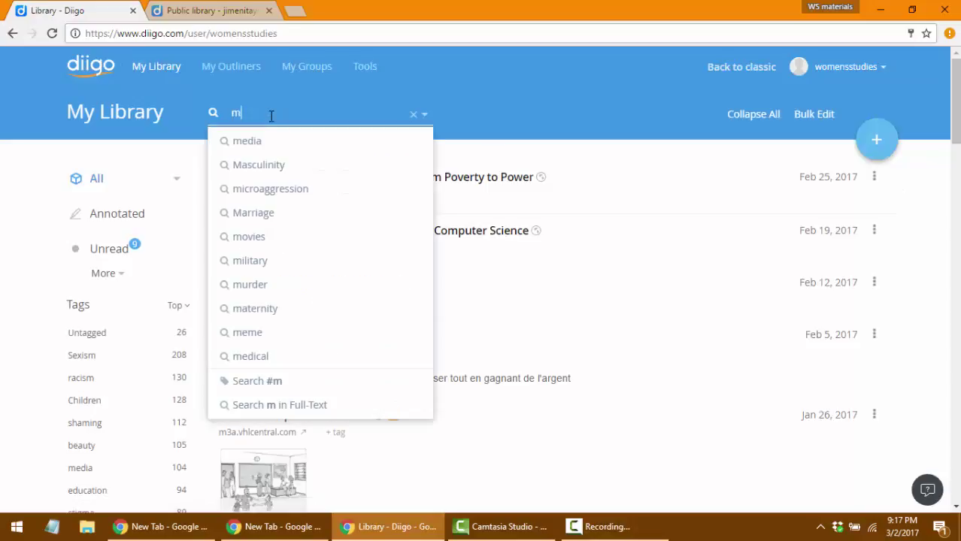
key(BackSpace)
key(BackSpace)
text(video racism)
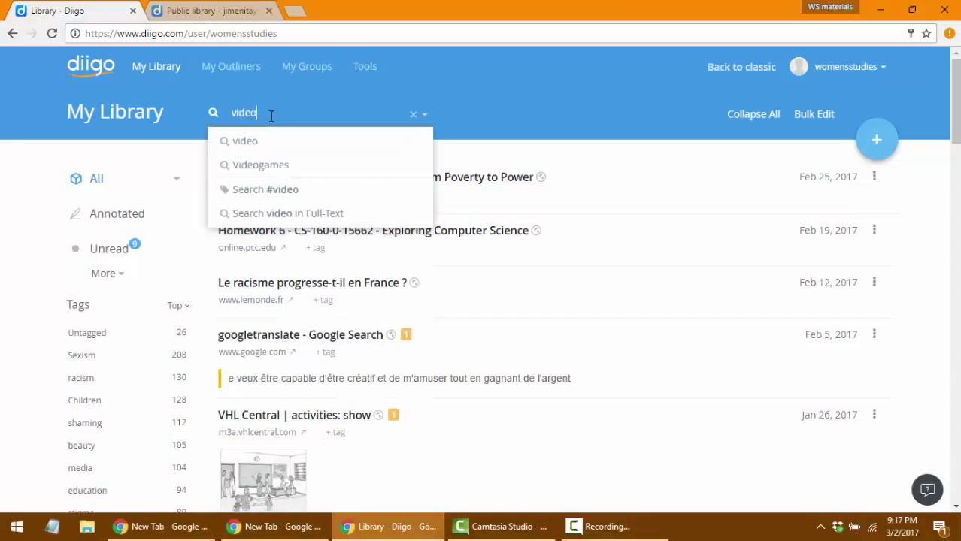